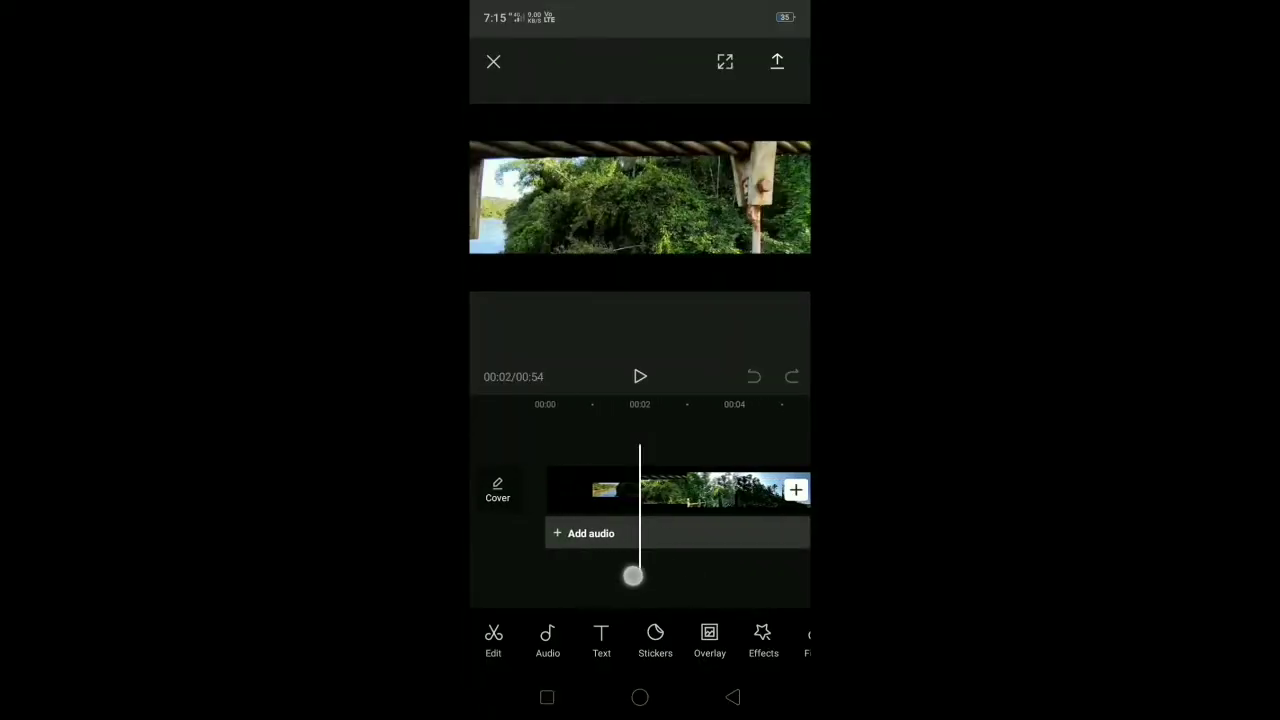
Cut the clip at 3 seconds and delete the opening 3-second piece
{"action": "left_click_drag", "start_coordinate": [695, 577], "coordinate": [649, 580]}
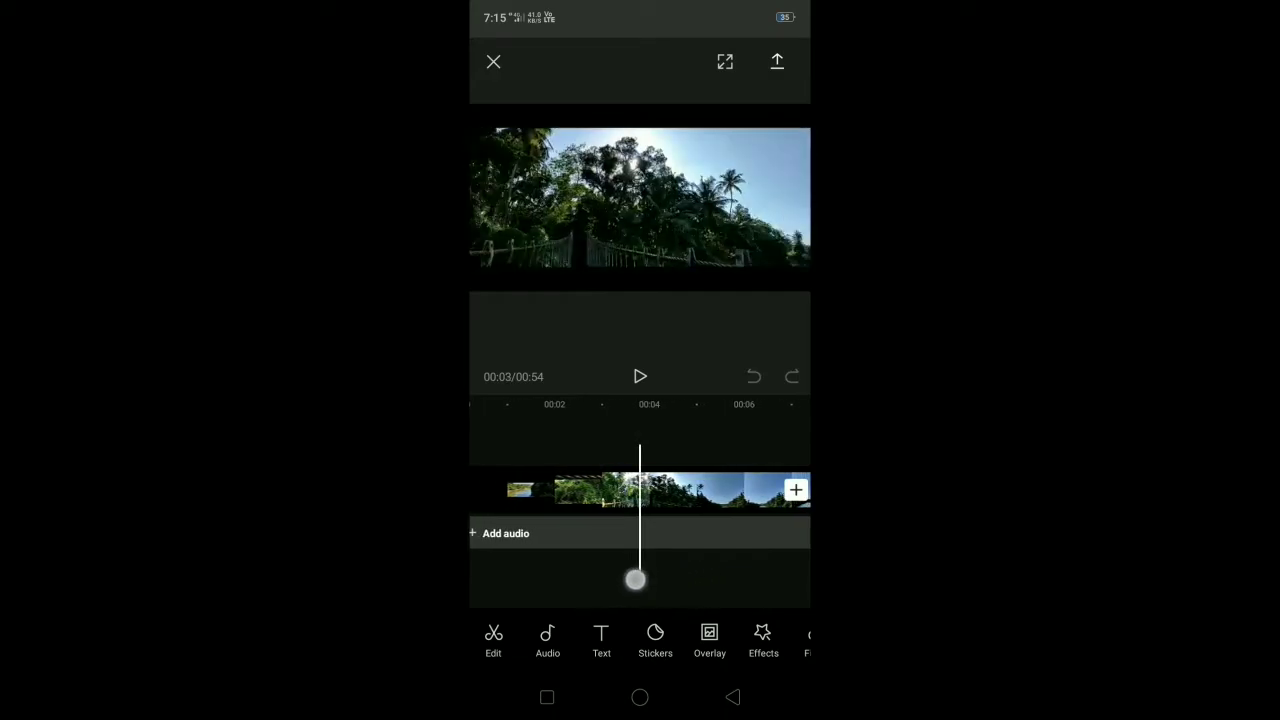
{"action": "left_click", "coordinate": [636, 490]}
{"action": "left_click", "coordinate": [547, 638]}
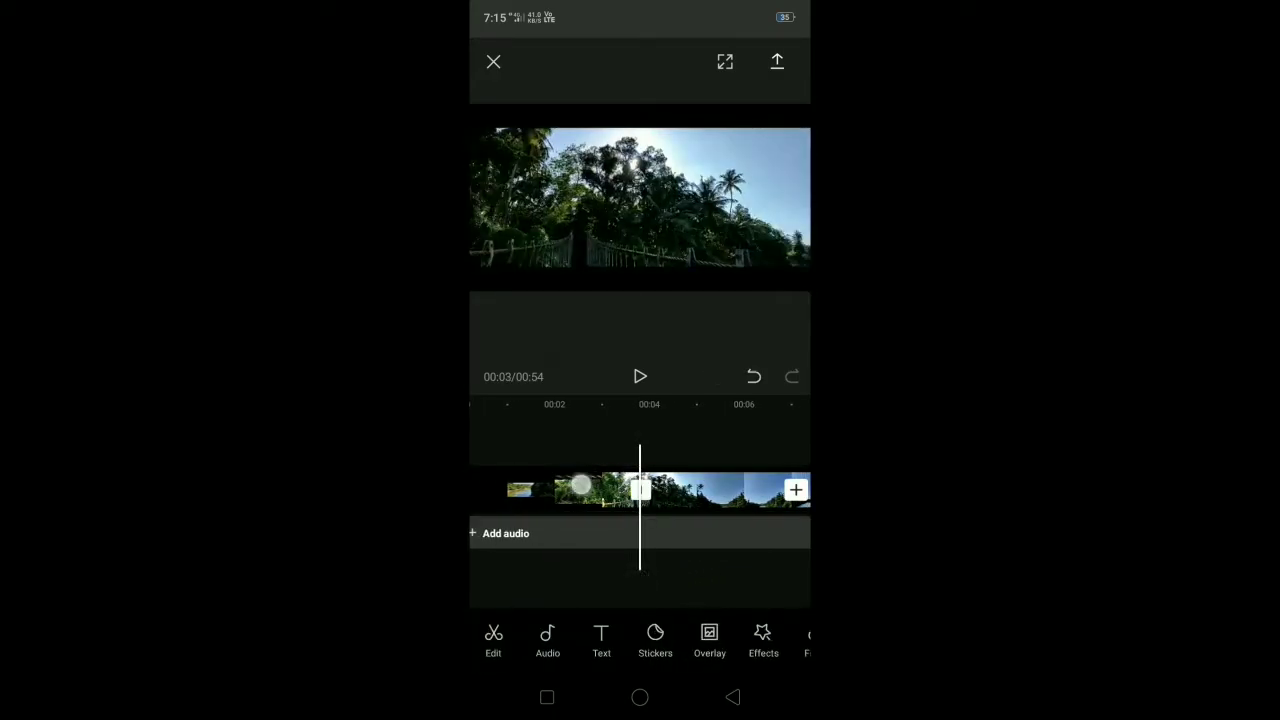
{"action": "left_click", "coordinate": [762, 638]}
Cut the clip at 13 seconds, deleting the remainder and the automatic ending clip
{"action": "mouse_move", "coordinate": [620, 575]}
{"action": "left_mouse_down"}
{"action": "mouse_move", "coordinate": [662, 570]}
{"action": "mouse_move", "coordinate": [610, 573]}
{"action": "left_mouse_up"}
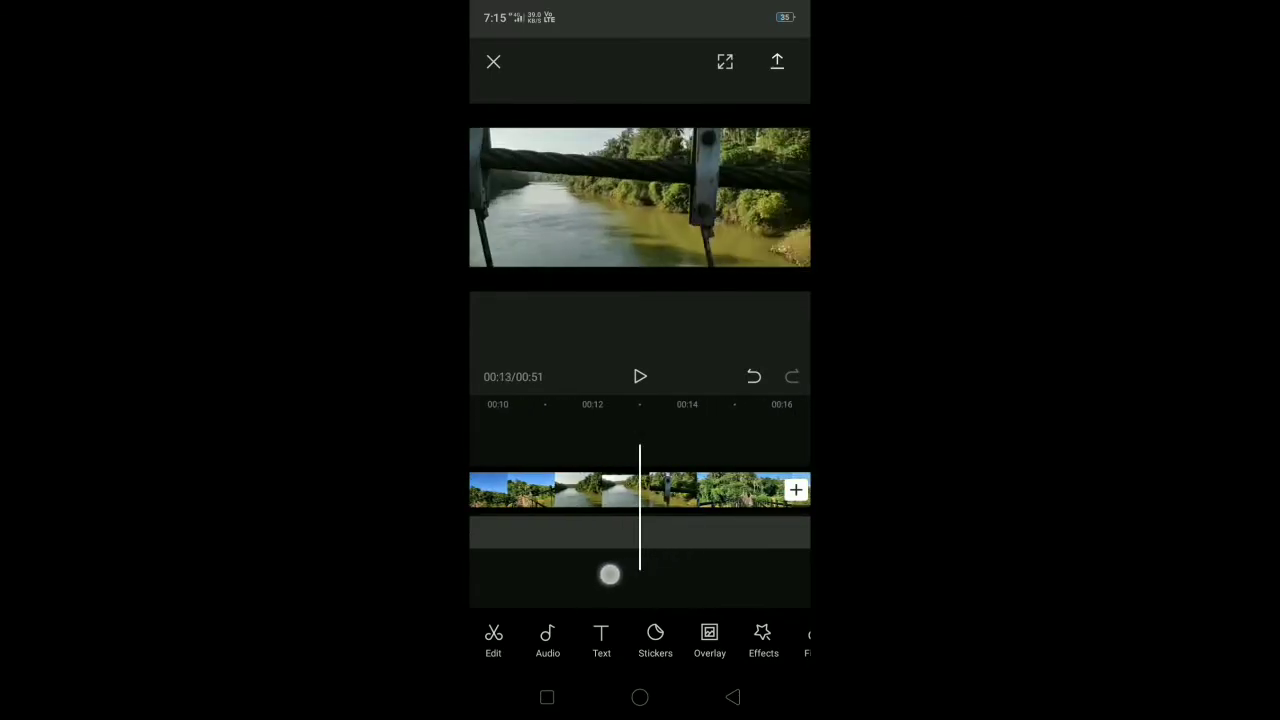
{"action": "left_click", "coordinate": [682, 488]}
{"action": "left_click", "coordinate": [546, 638]}
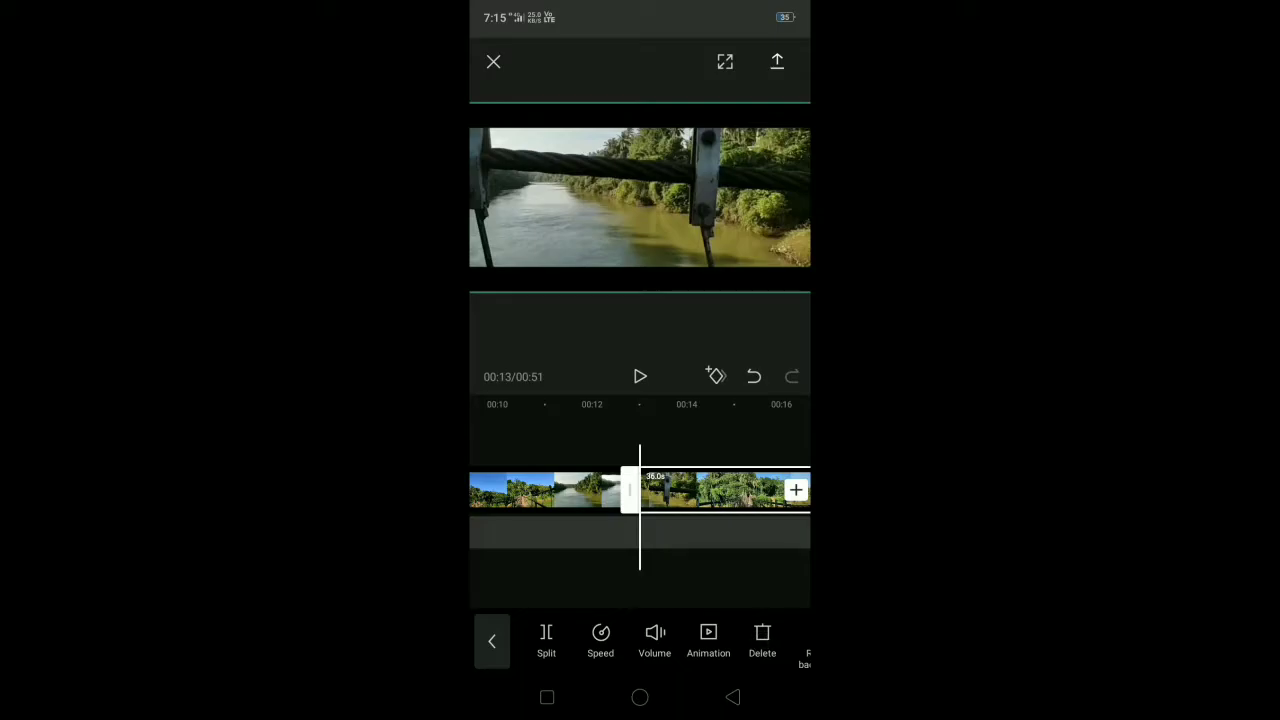
{"action": "left_click", "coordinate": [762, 638]}
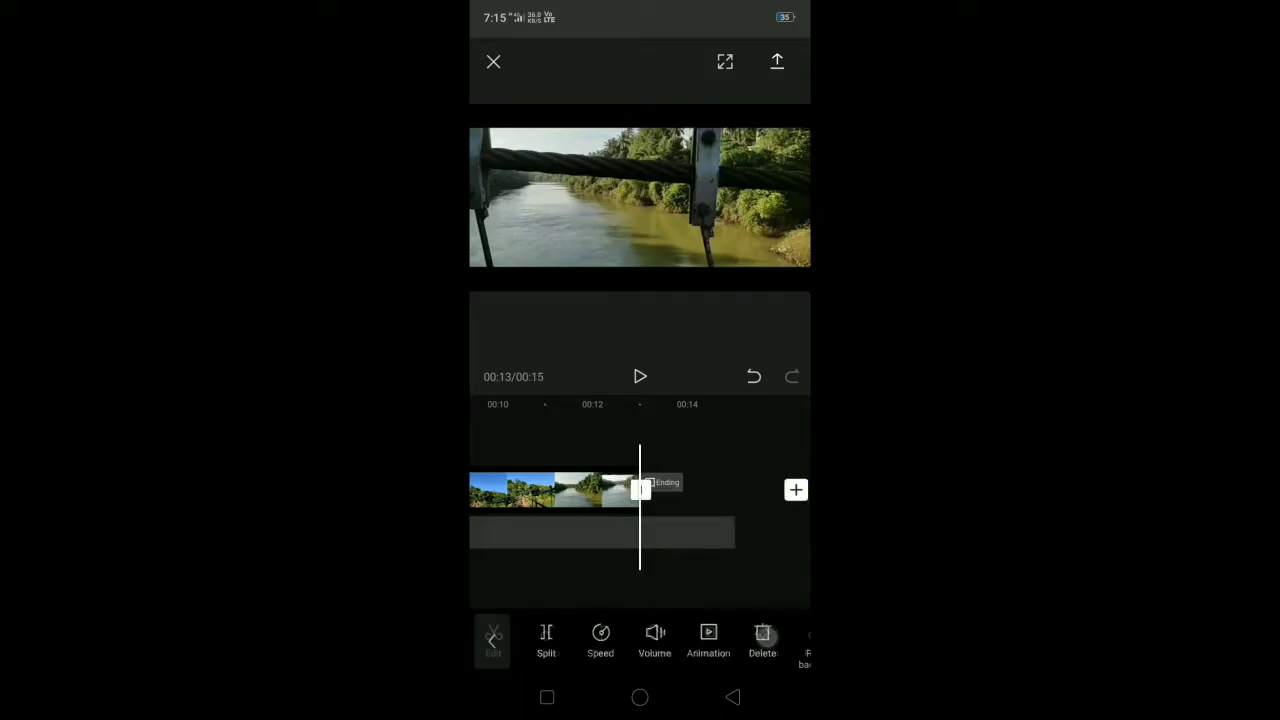
{"action": "left_click", "coordinate": [762, 638]}
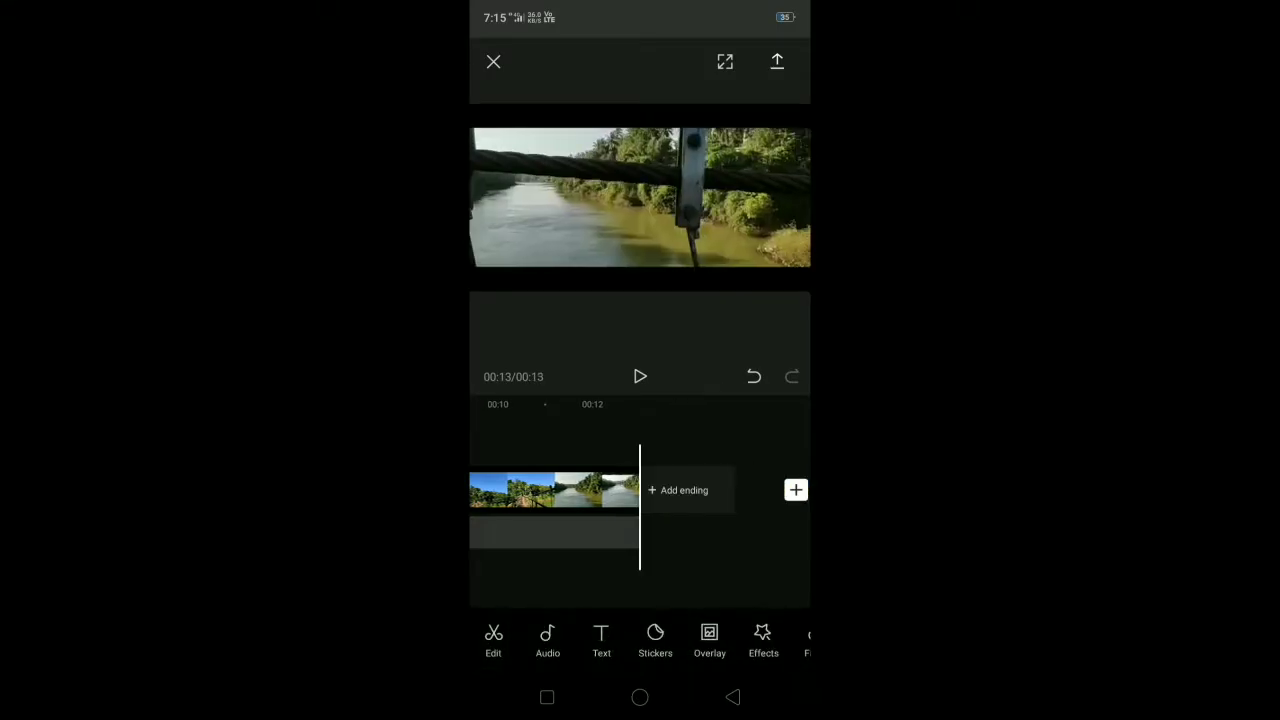
{"action": "left_click_drag", "start_coordinate": [560, 490], "coordinate": [780, 490]}
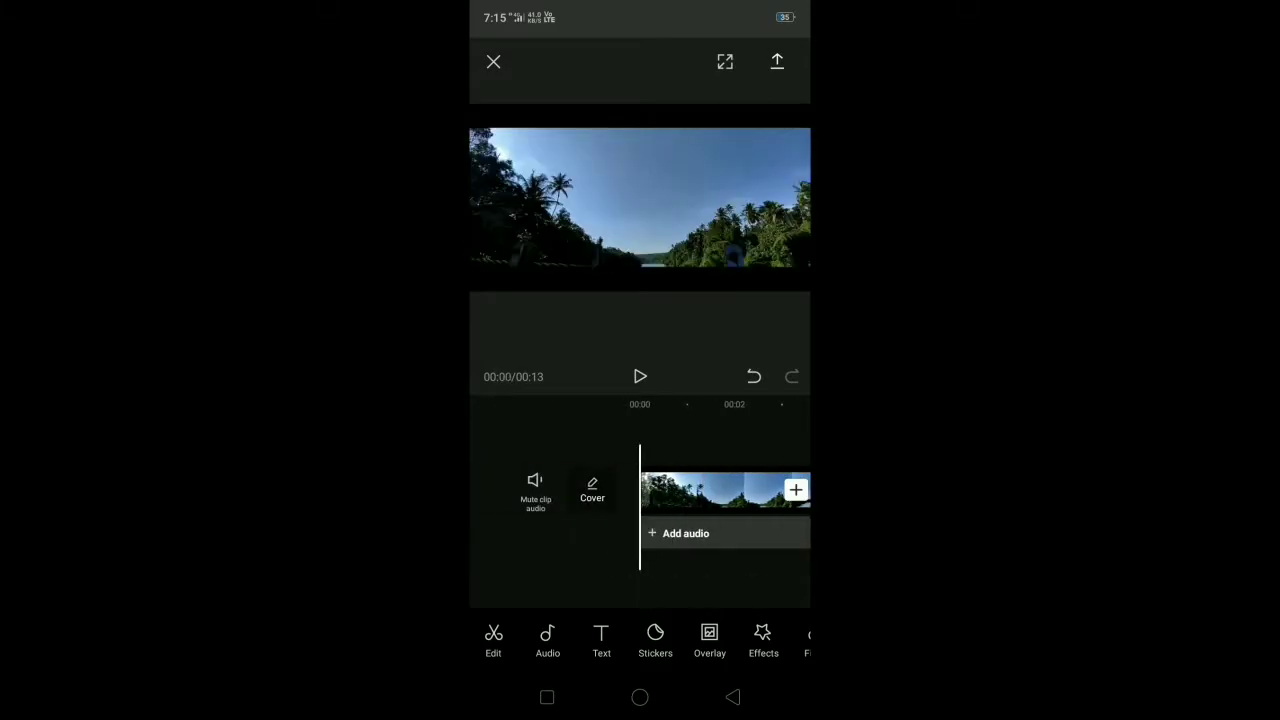
Add the black image as an overlay and enlarge it to fill the frame
{"action": "left_click", "coordinate": [709, 638]}
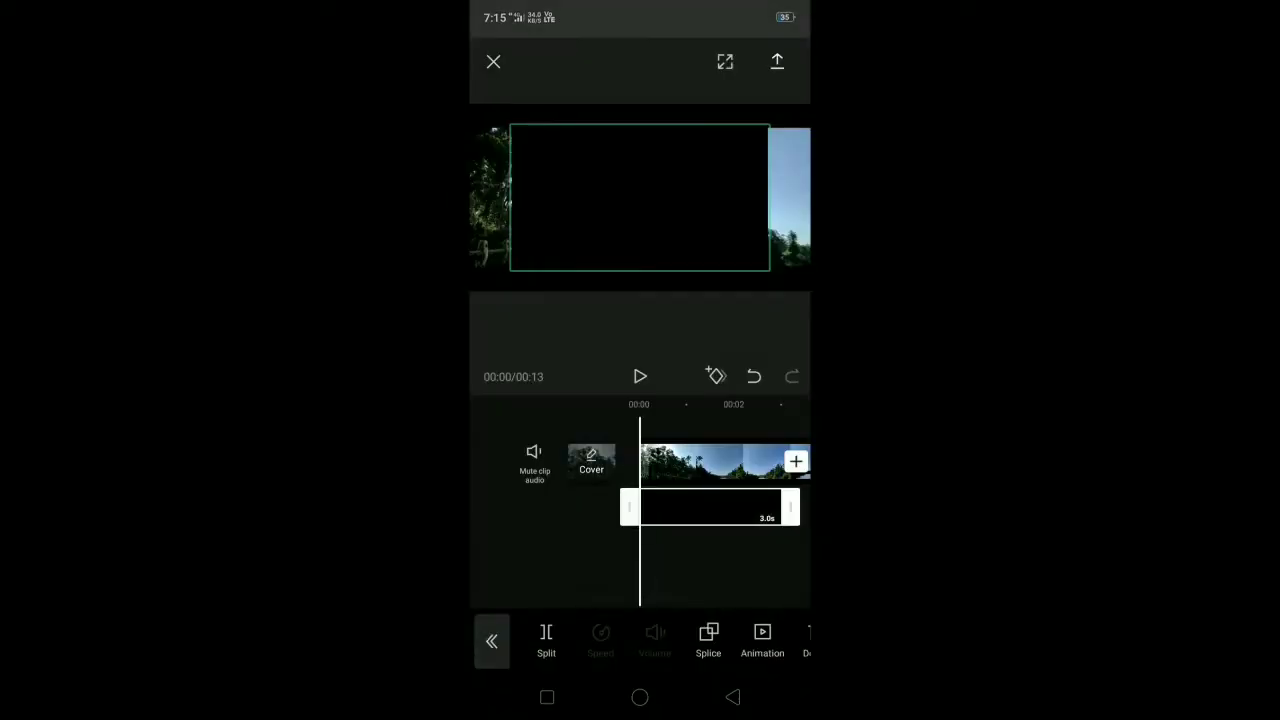
{"action": "left_click_drag", "start_coordinate": [700, 210], "coordinate": [749, 221]}
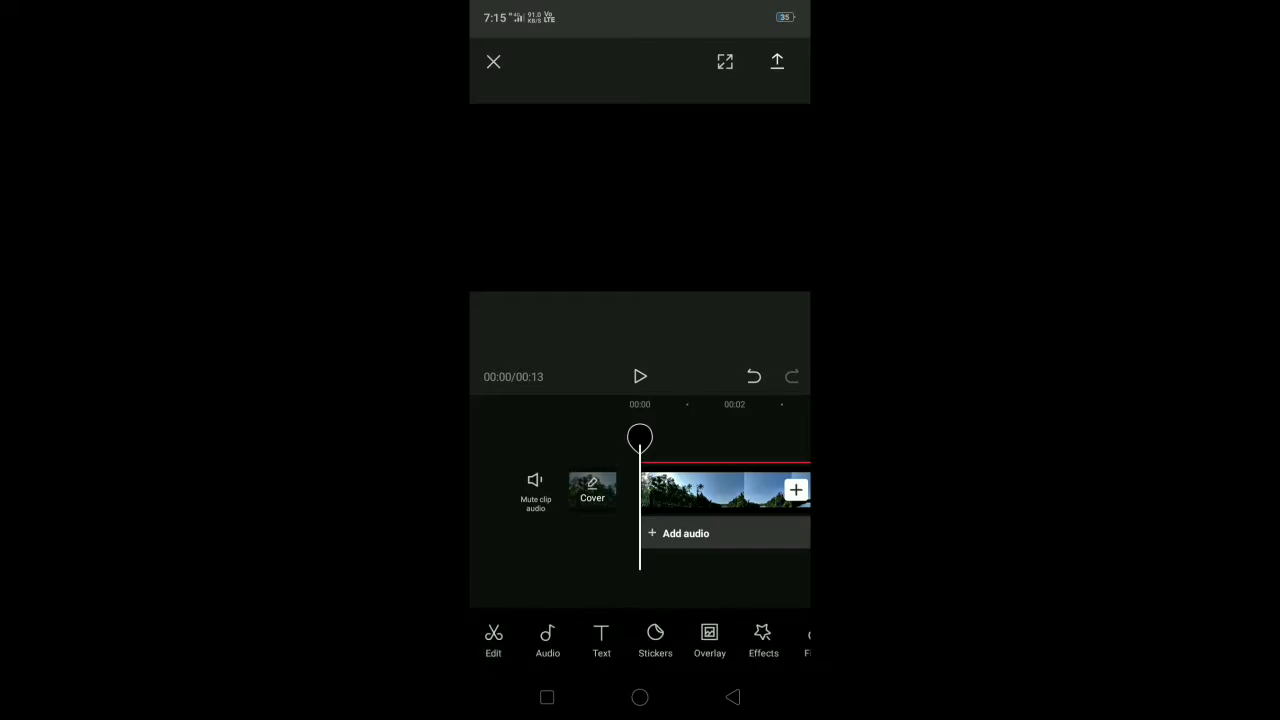
{"action": "left_click_drag", "start_coordinate": [778, 648], "coordinate": [580, 648]}
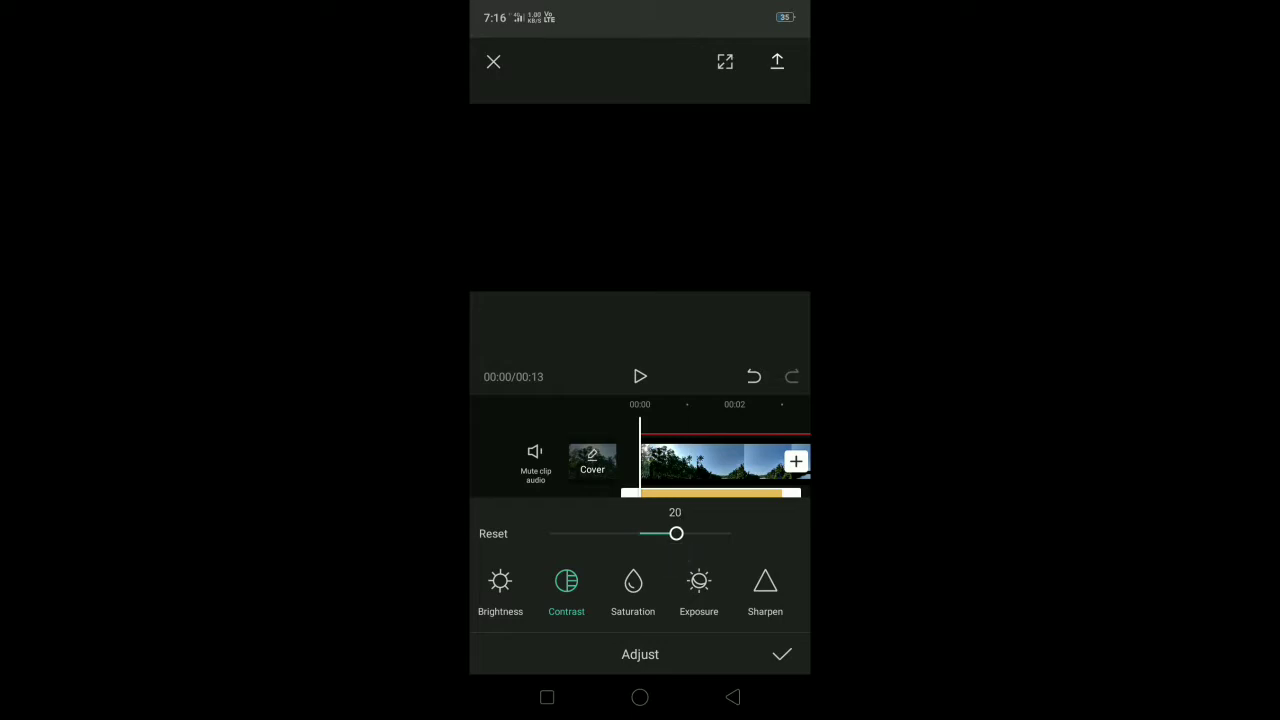
Raise the black overlay's saturation to 20 and set sharpen to its maximum of 100
{"action": "left_click", "coordinate": [632, 590]}
{"action": "left_click_drag", "start_coordinate": [650, 533], "coordinate": [666, 537]}
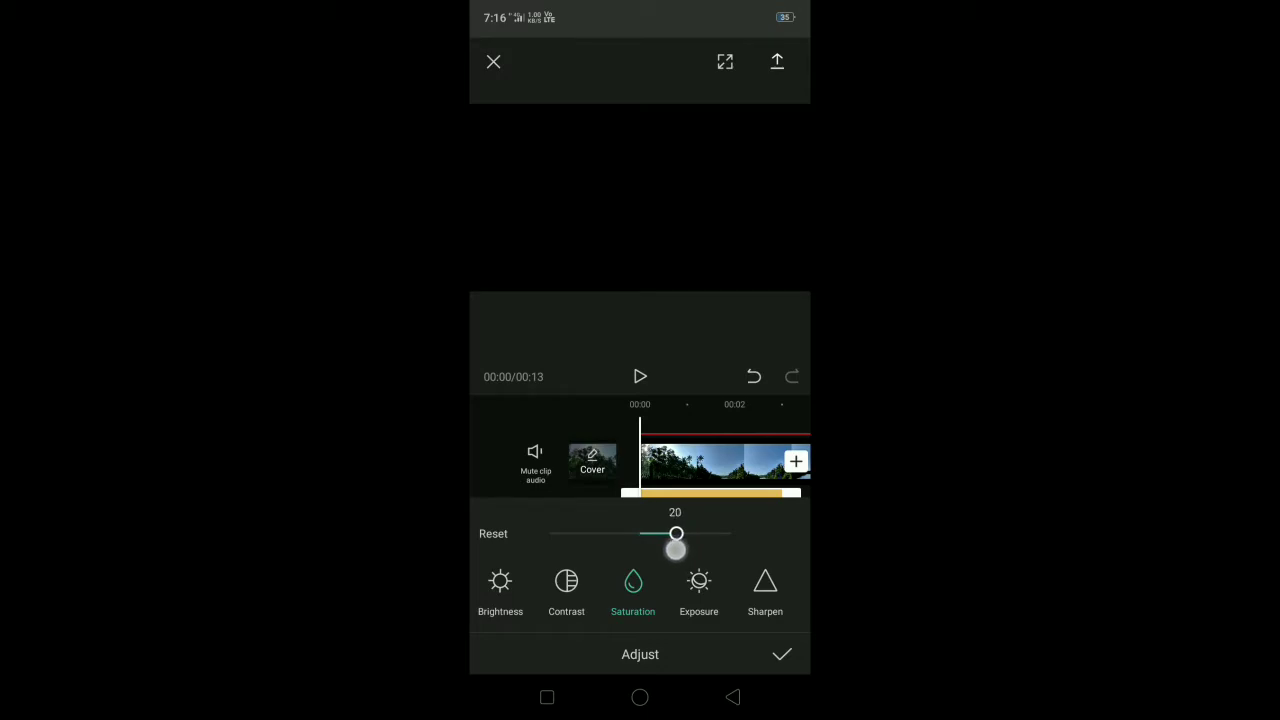
{"action": "left_click", "coordinate": [698, 590]}
{"action": "left_click", "coordinate": [765, 590]}
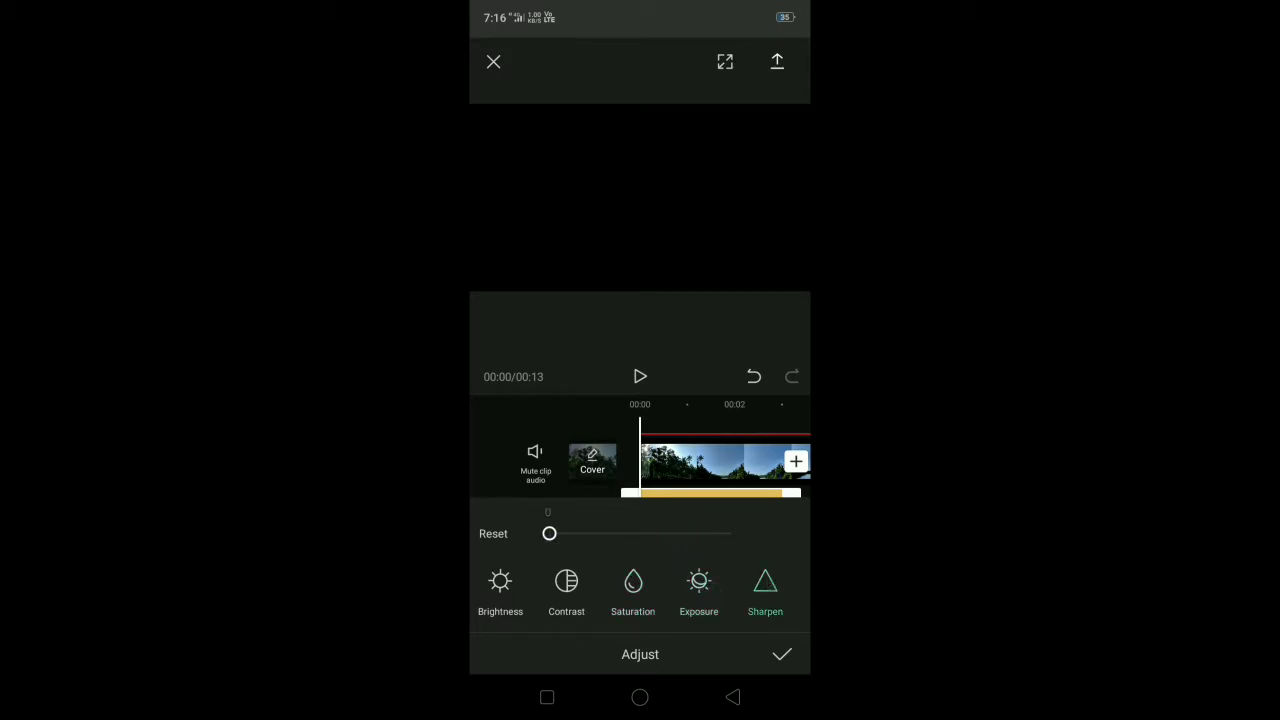
{"action": "left_click_drag", "start_coordinate": [549, 533], "coordinate": [790, 541]}
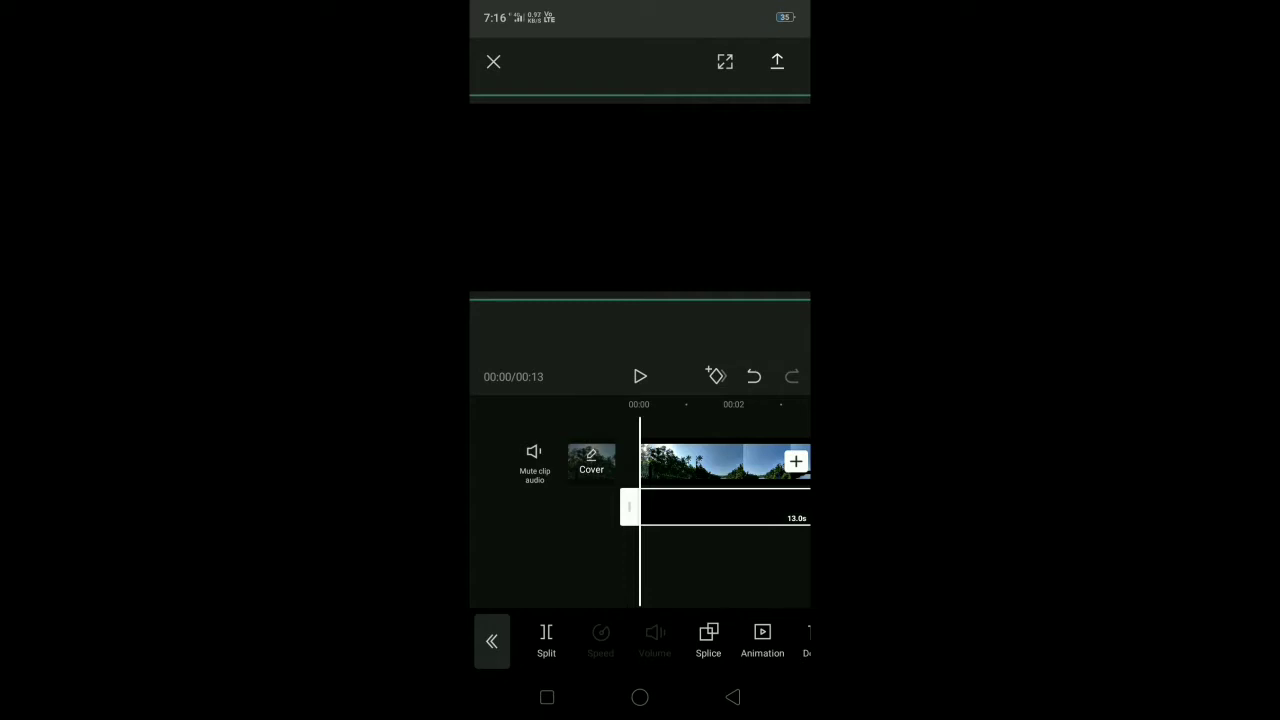
Deselect the overlay clip and exit the Overlay menu to the main editing tools
{"action": "left_click_drag", "start_coordinate": [693, 578], "coordinate": [653, 578]}
{"action": "left_click_drag", "start_coordinate": [760, 645], "coordinate": [560, 645]}
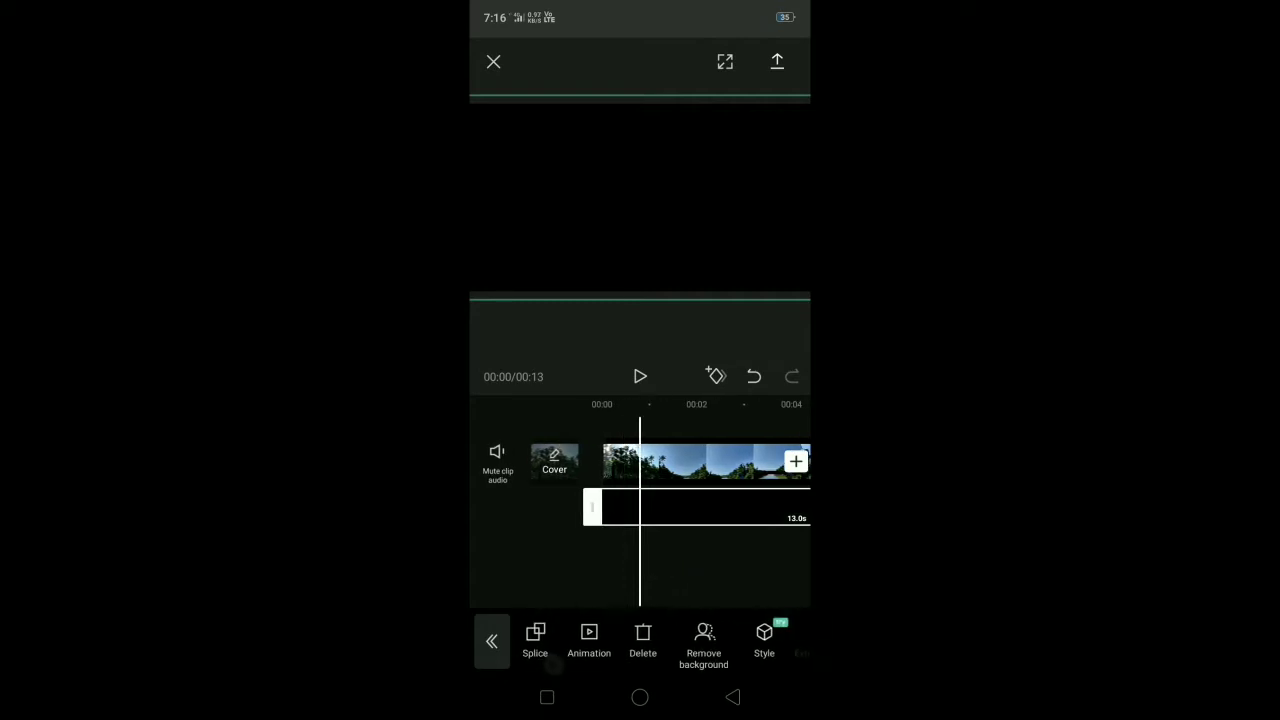
{"action": "left_click", "coordinate": [720, 560]}
{"action": "mouse_move", "coordinate": [720, 535]}
{"action": "left_mouse_down"}
{"action": "mouse_move", "coordinate": [663, 531]}
{"action": "mouse_move", "coordinate": [628, 558]}
{"action": "mouse_move", "coordinate": [800, 543]}
{"action": "left_mouse_up"}
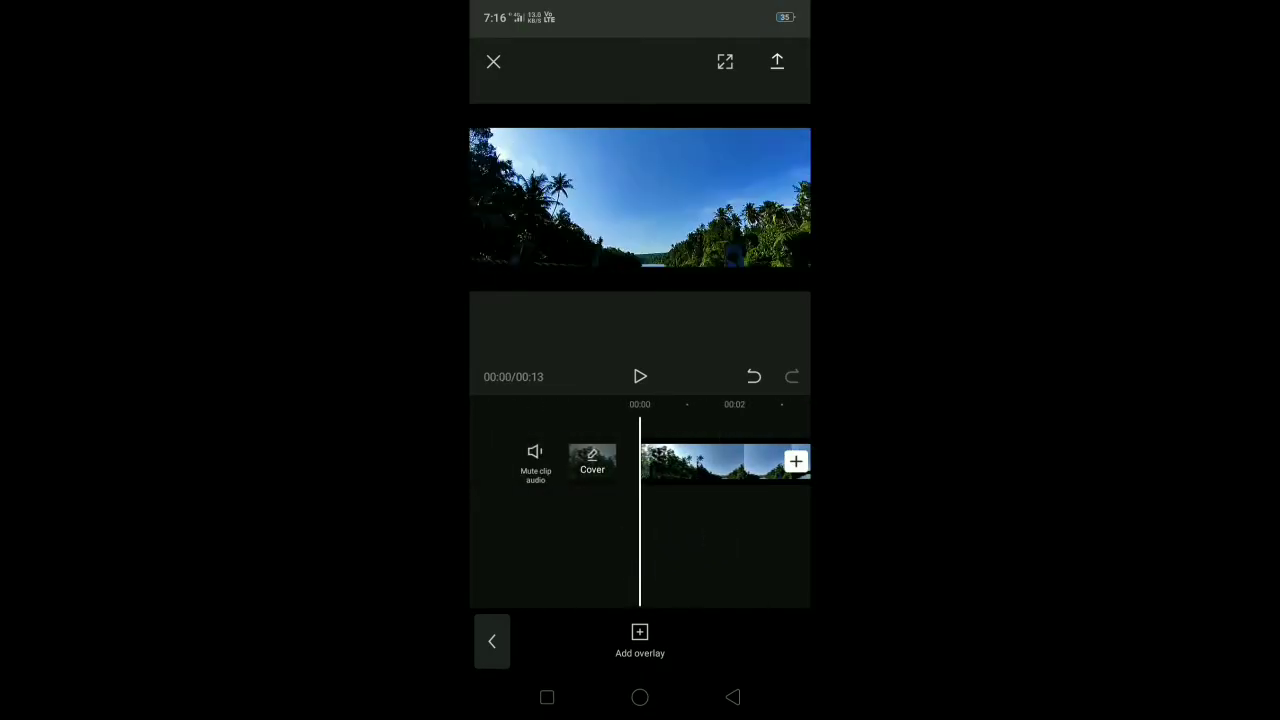
{"action": "left_click", "coordinate": [492, 640]}
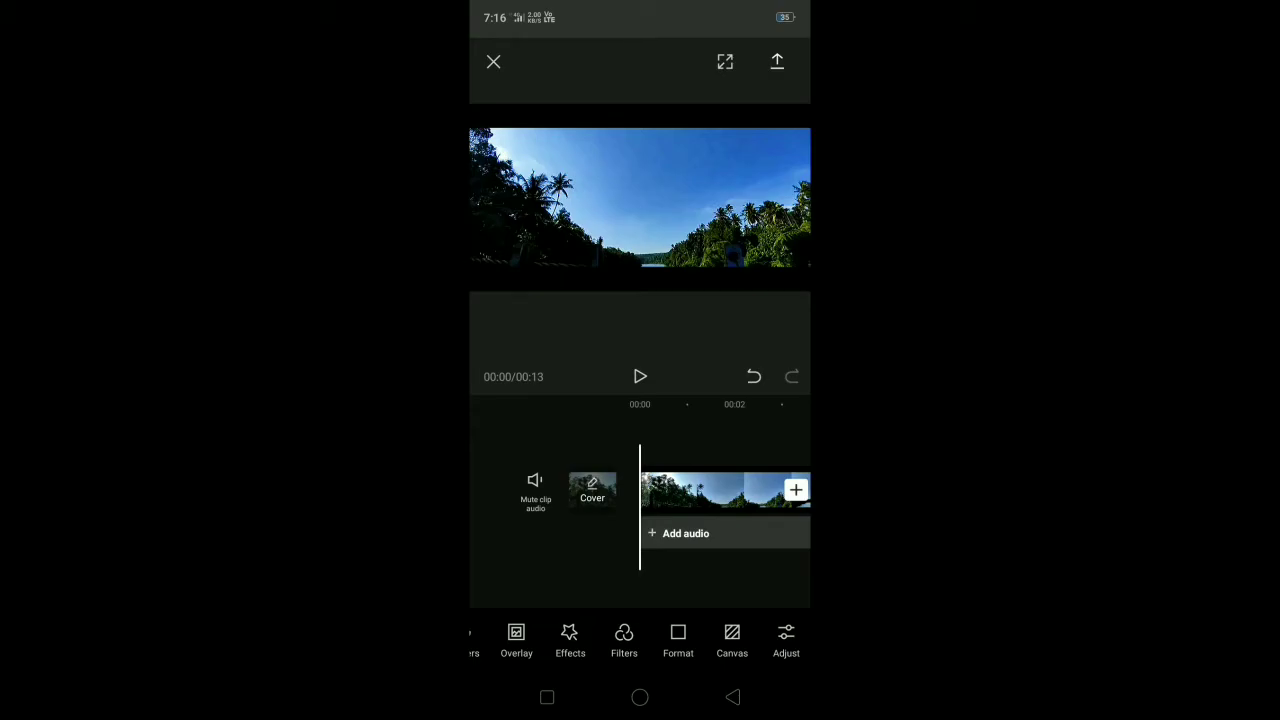
{"action": "left_click_drag", "start_coordinate": [760, 500], "coordinate": [500, 500]}
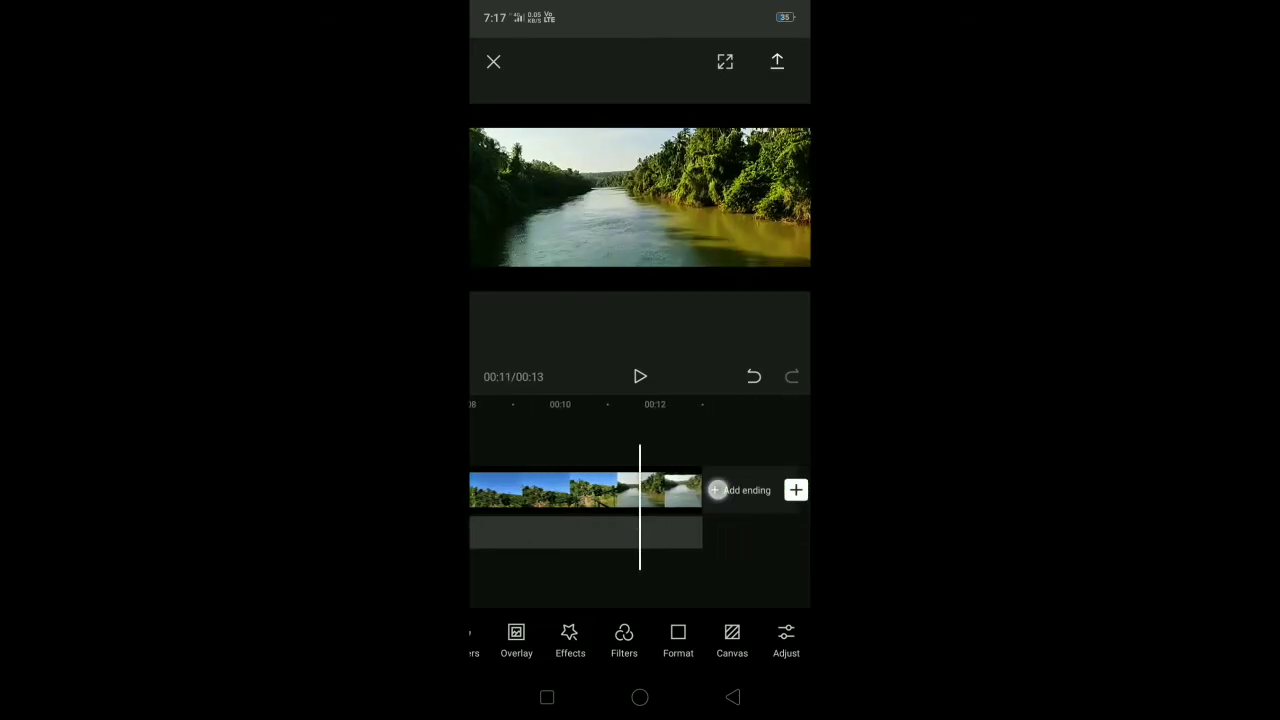
{"action": "mouse_move", "coordinate": [600, 515]}
{"action": "left_mouse_down"}
{"action": "mouse_move", "coordinate": [748, 515]}
{"action": "mouse_move", "coordinate": [790, 500]}
{"action": "left_mouse_up"}
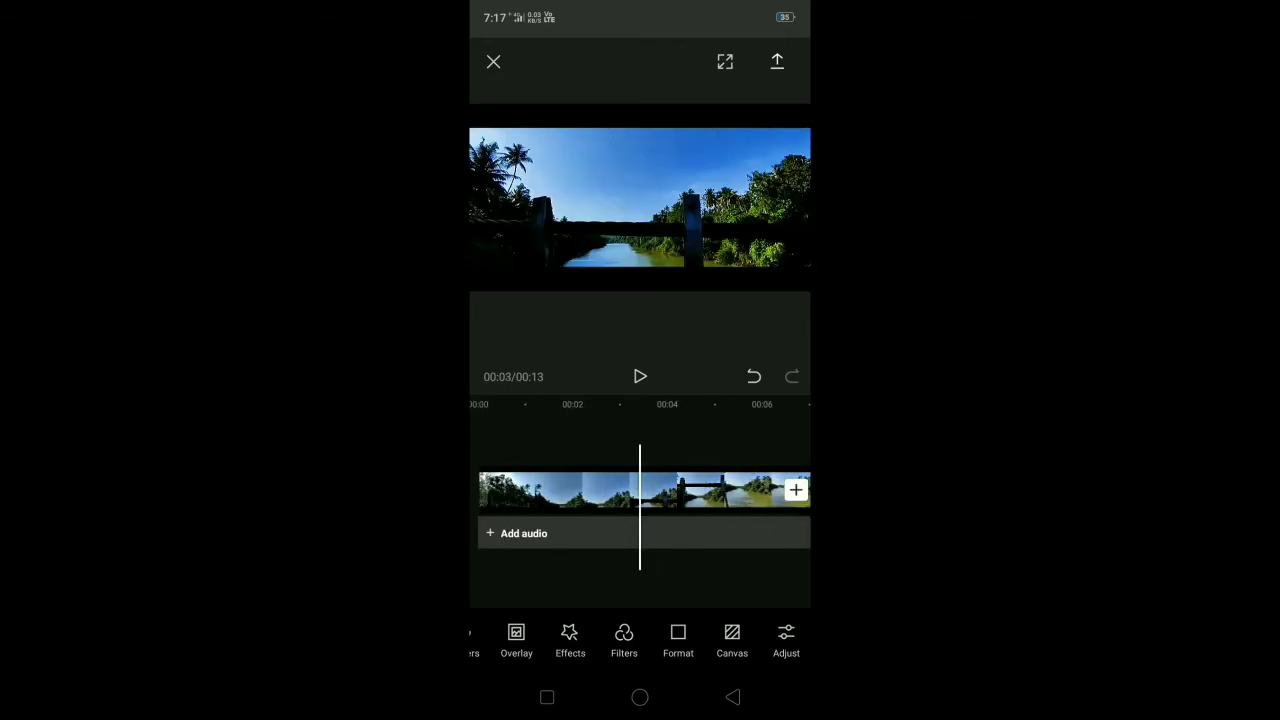
{"action": "mouse_move", "coordinate": [560, 495]}
{"action": "left_mouse_down"}
{"action": "mouse_move", "coordinate": [720, 495]}
{"action": "mouse_move", "coordinate": [560, 495]}
{"action": "left_mouse_up"}
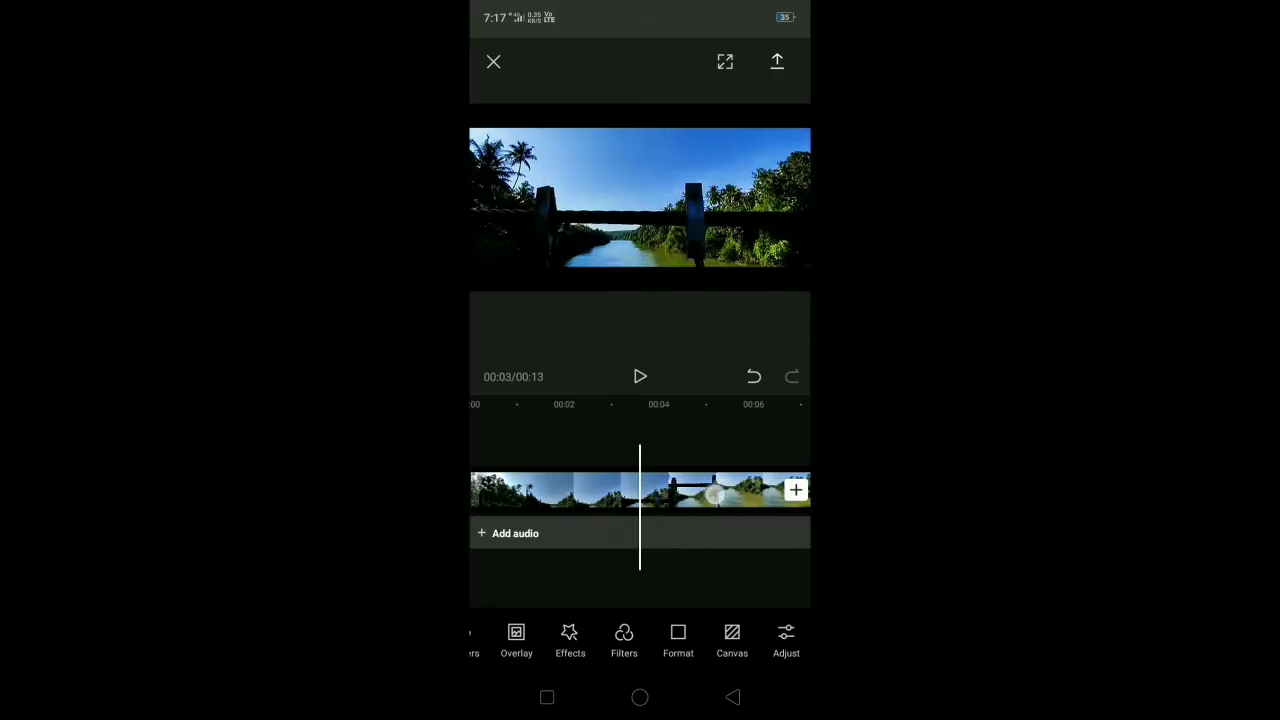
{"action": "left_click_drag", "start_coordinate": [740, 495], "coordinate": [540, 495]}
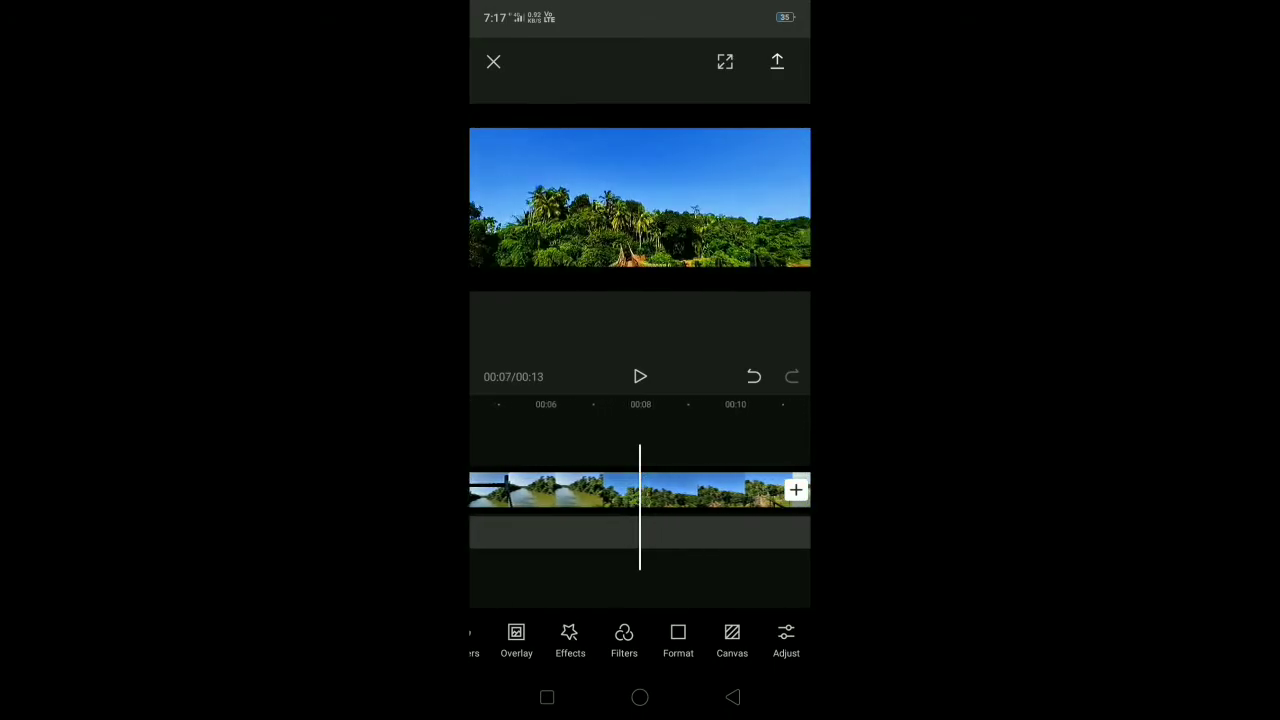
{"action": "left_click_drag", "start_coordinate": [700, 495], "coordinate": [647, 495]}
{"action": "left_click_drag", "start_coordinate": [730, 492], "coordinate": [690, 492]}
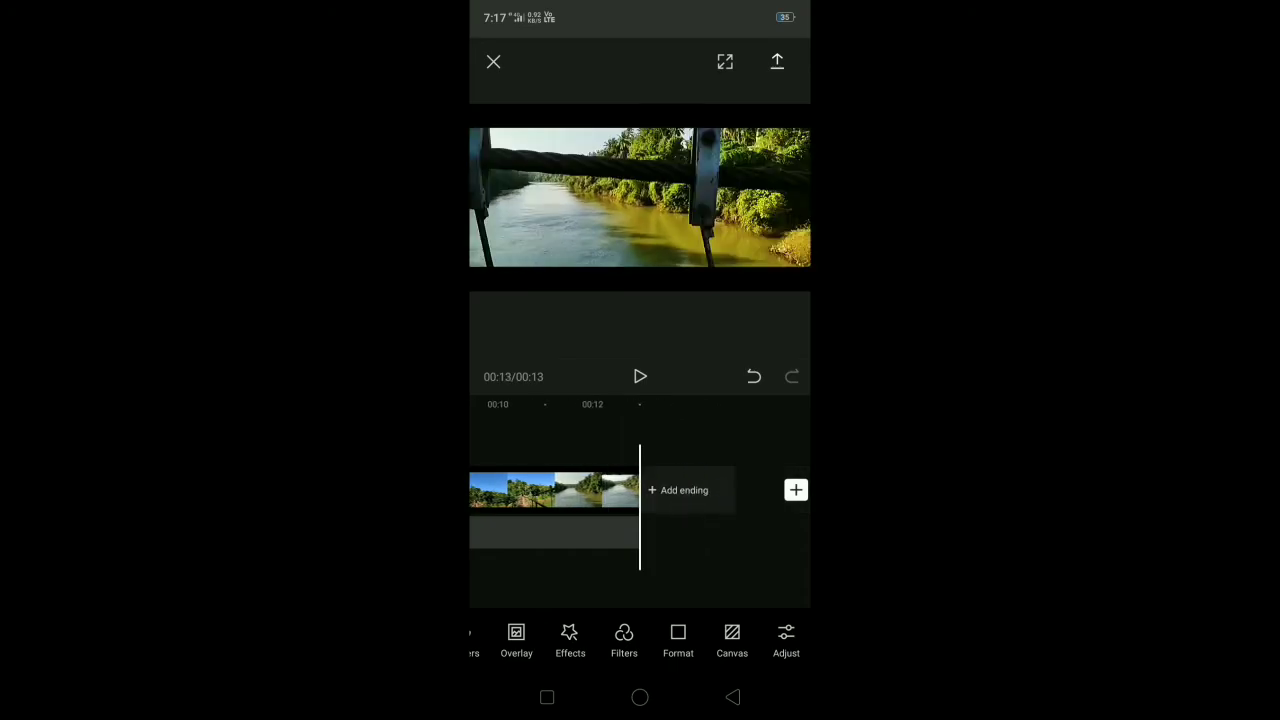
{"action": "left_click_drag", "start_coordinate": [550, 492], "coordinate": [800, 492]}
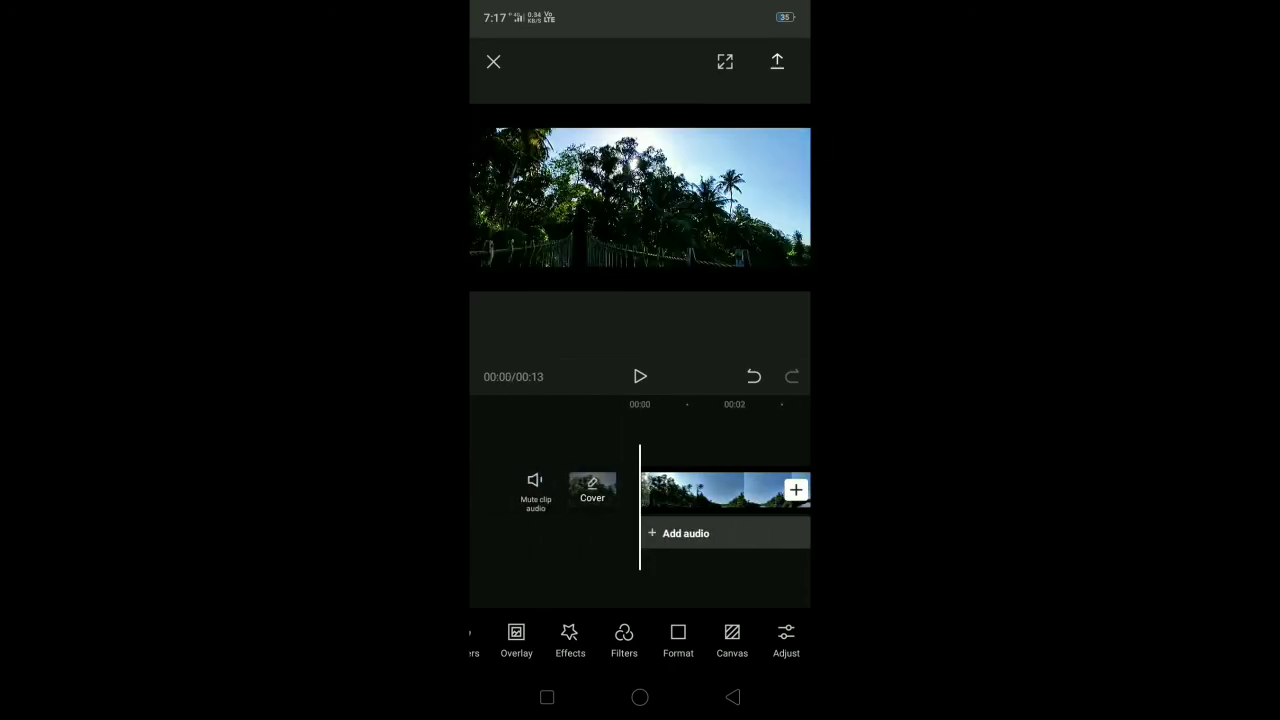